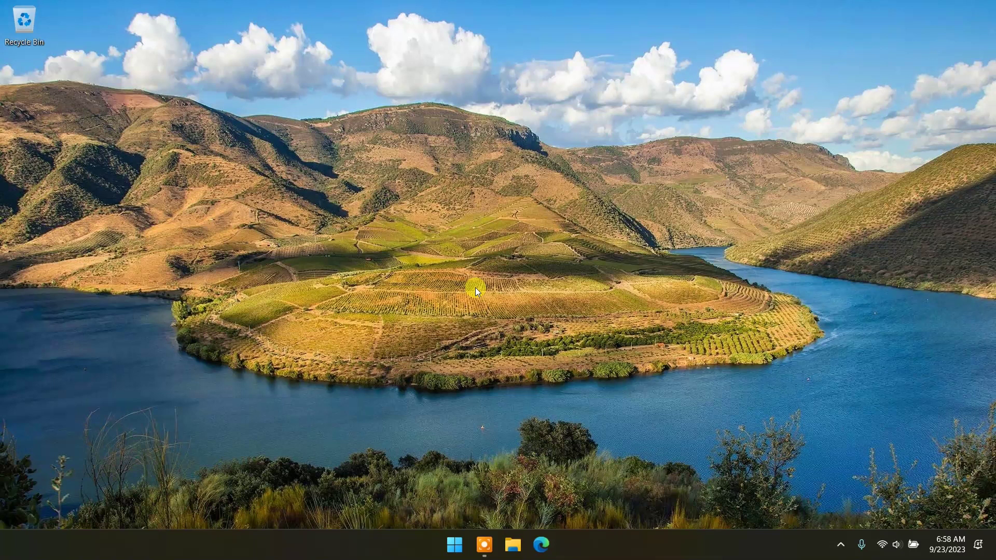
Bring up the Run dialog with Win+R and enter regedit.
key("super+r")
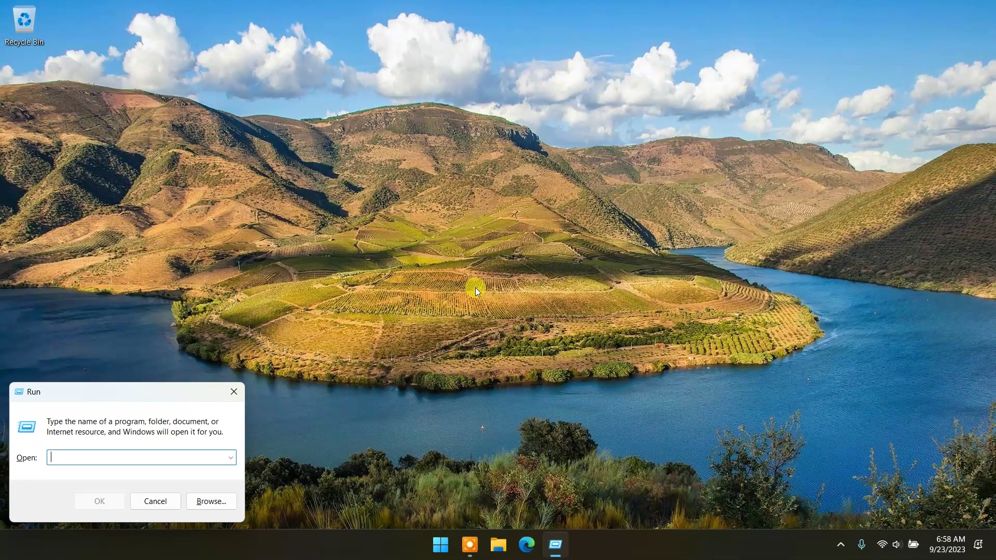
type("re")
type("gedit")
Launch Registry Editor, reposition its window, and expand HKEY_LOCAL_MACHINE > SYSTEM > CurrentControlSet > Control.
key("Return")
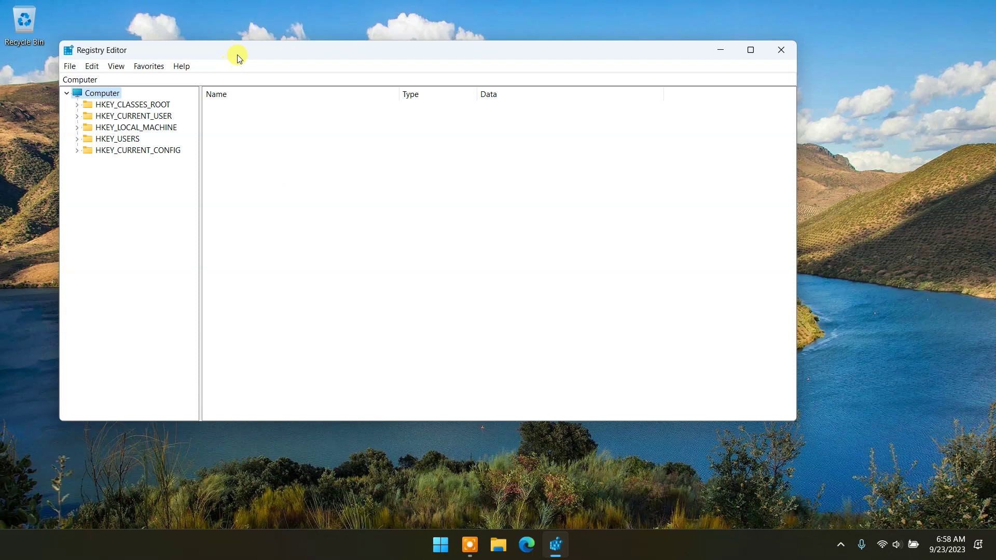
left_click_drag(233, 54, 341, 114)
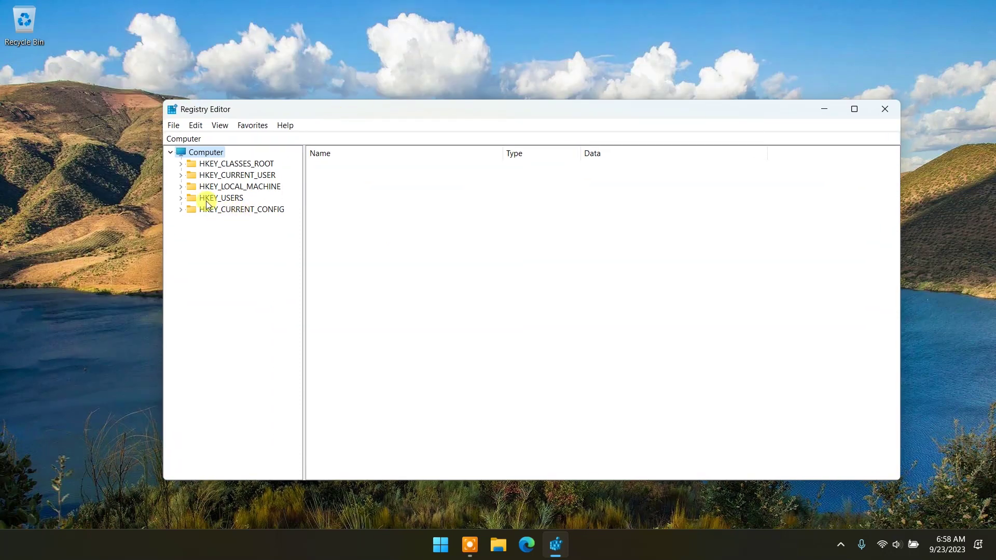
left_click(179, 186)
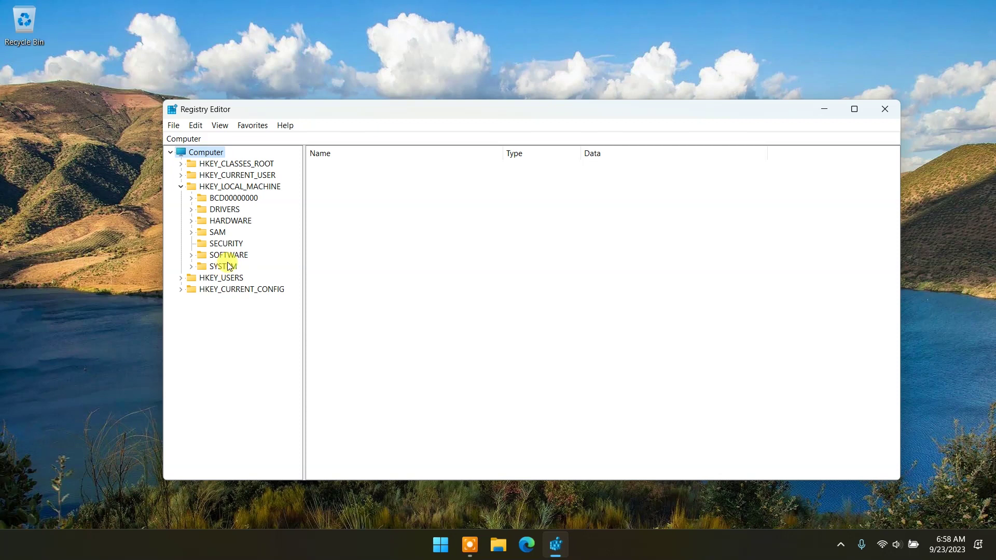
left_click(191, 266)
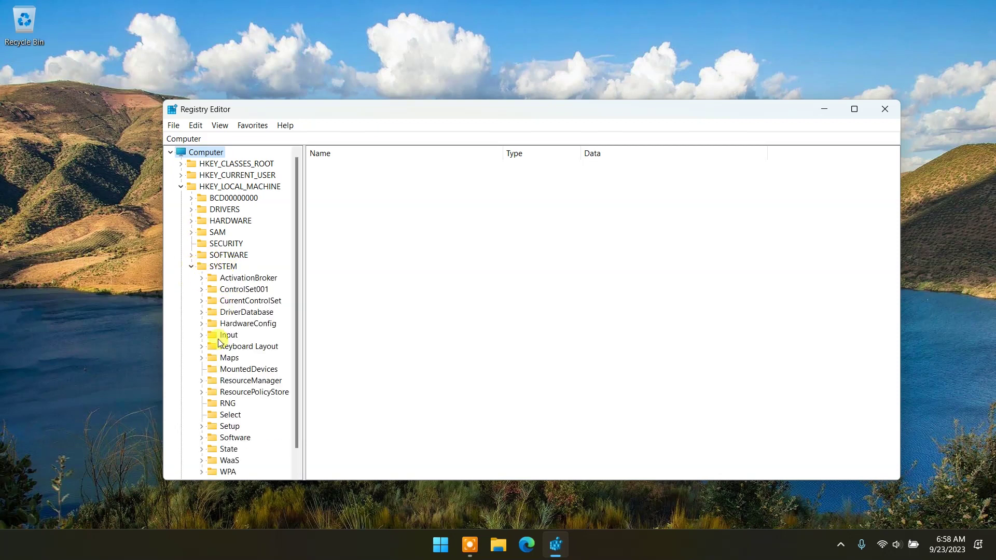
left_click(202, 301)
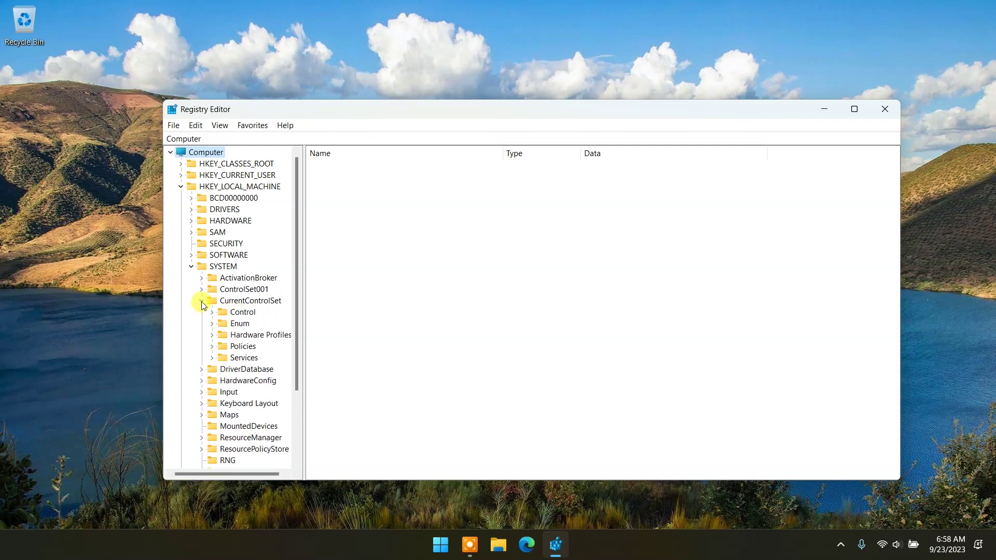
left_click(211, 312)
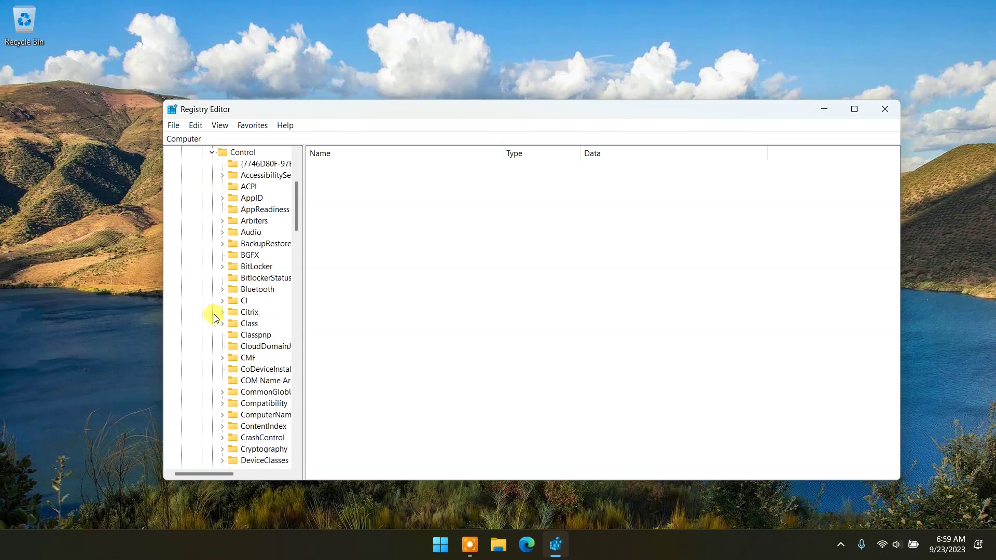
Expand Session Manager and Memory Management to reveal PrefetchParameters.
scroll(286, 262, "down", 1)
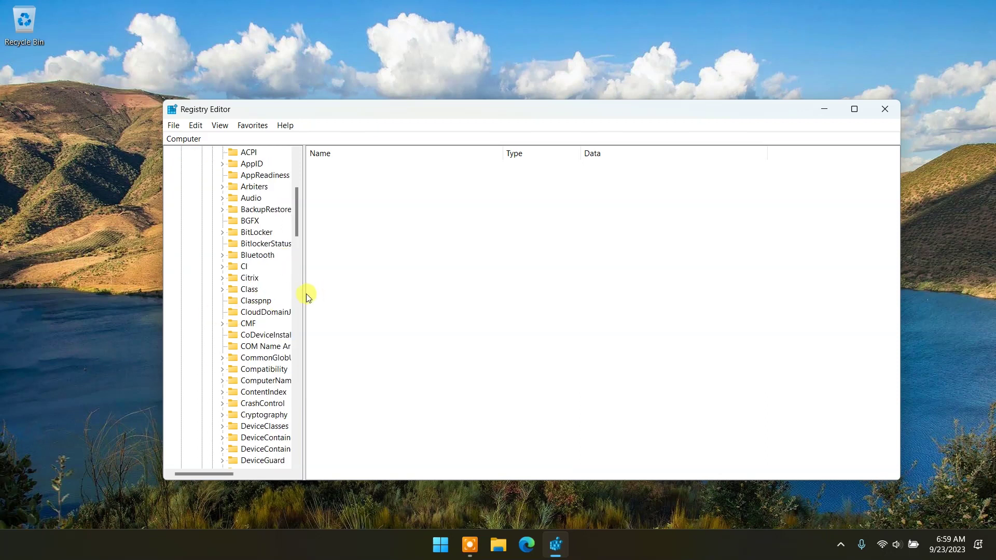
mouse_move(304, 294)
left_mouse_down()
mouse_move(368, 296)
mouse_move(374, 286)
left_mouse_up()
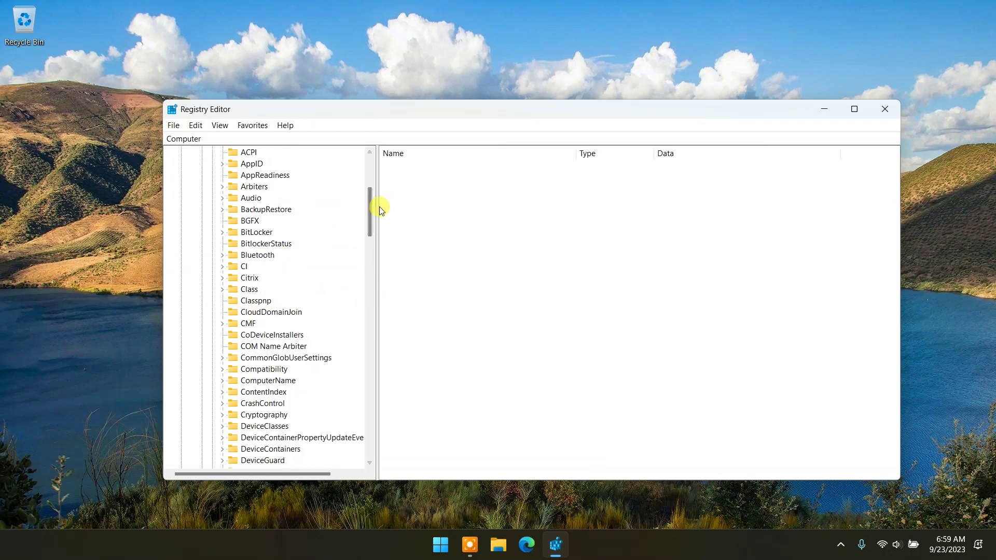
left_click_drag(371, 216, 361, 347)
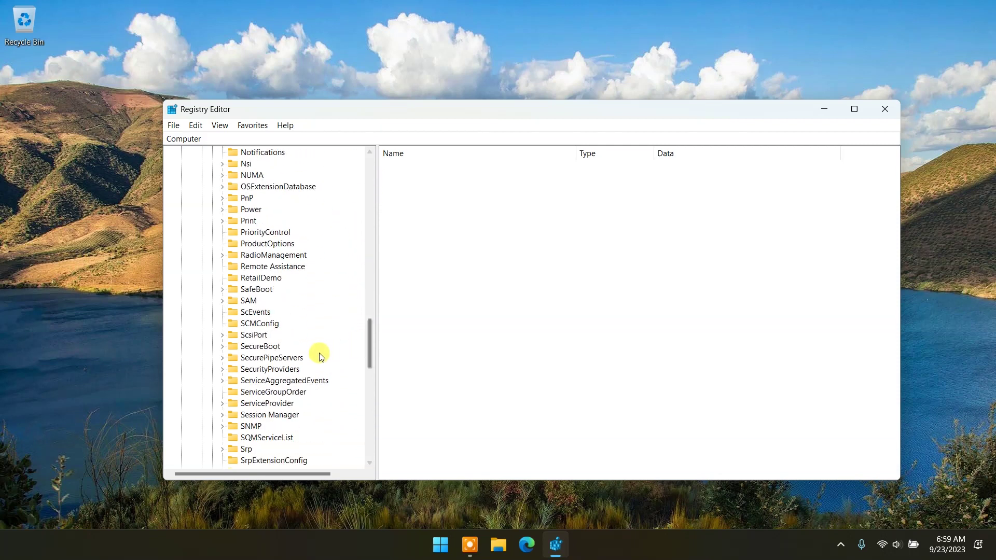
left_click(222, 415)
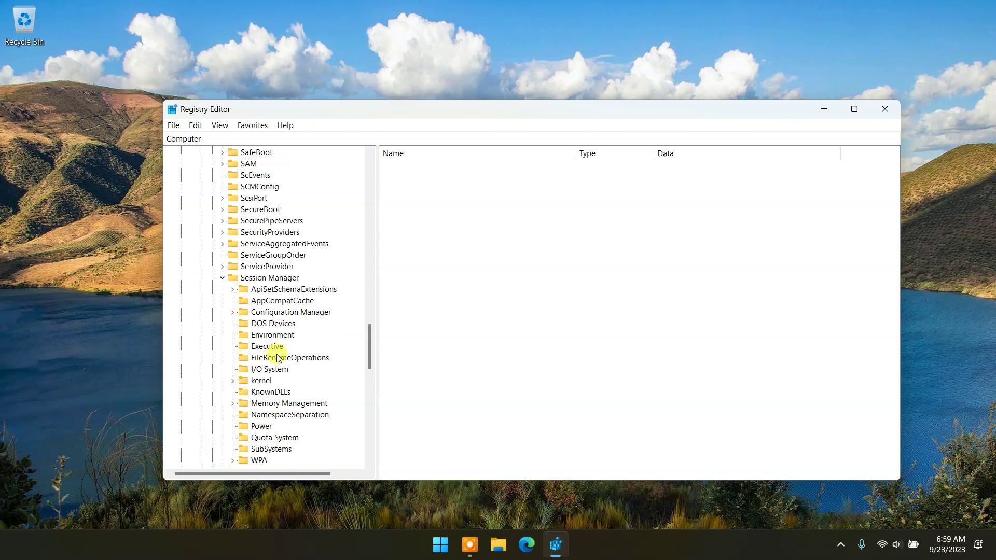
left_click(233, 403)
left_click_drag(369, 350, 370, 374)
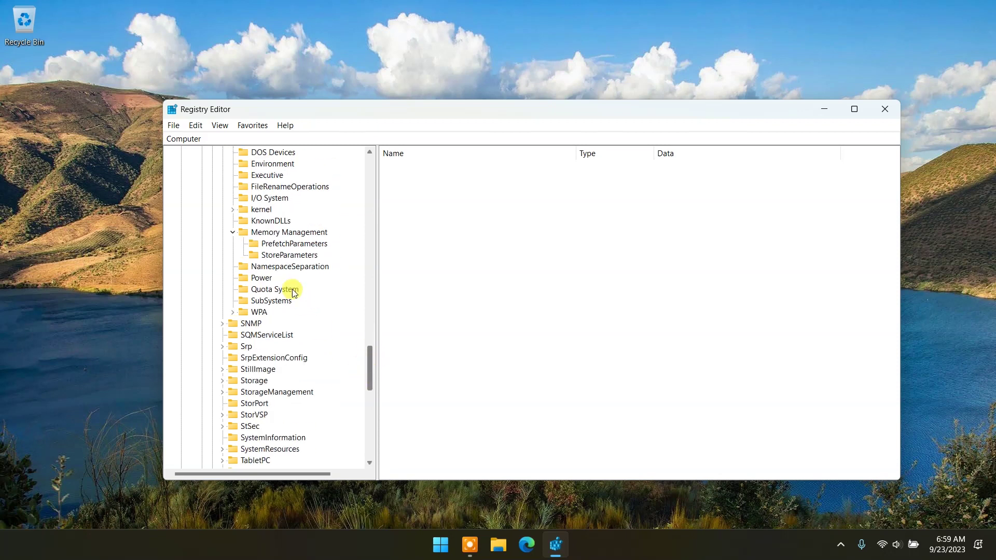
Select PrefetchParameters and open its EnablePrefetcher value for editing.
left_click(265, 246)
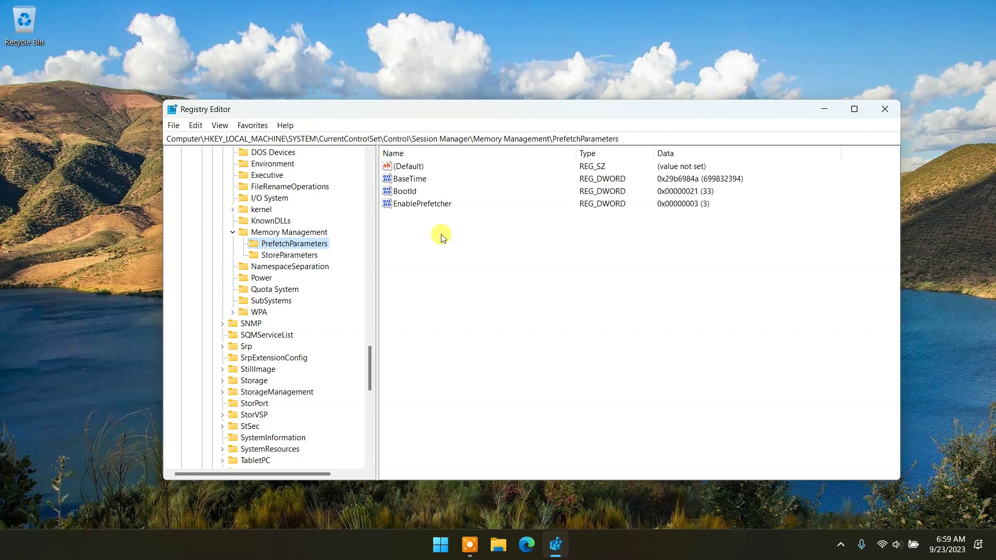
left_click(434, 206)
double_click(433, 204)
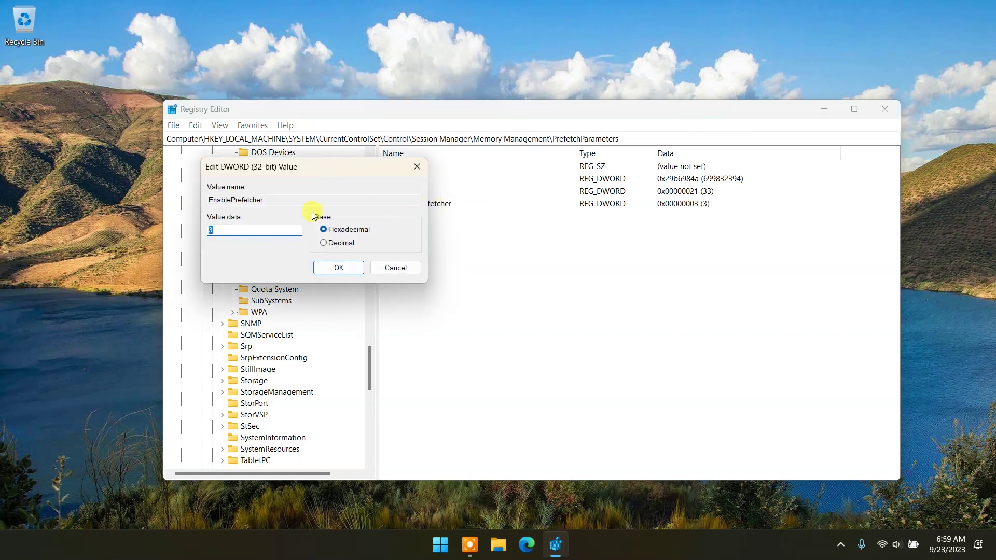
Replace EnablePrefetcher's 3 with 1, confirm, and close Registry Editor.
left_click(236, 231)
double_click(228, 232)
type("1")
left_click(330, 269)
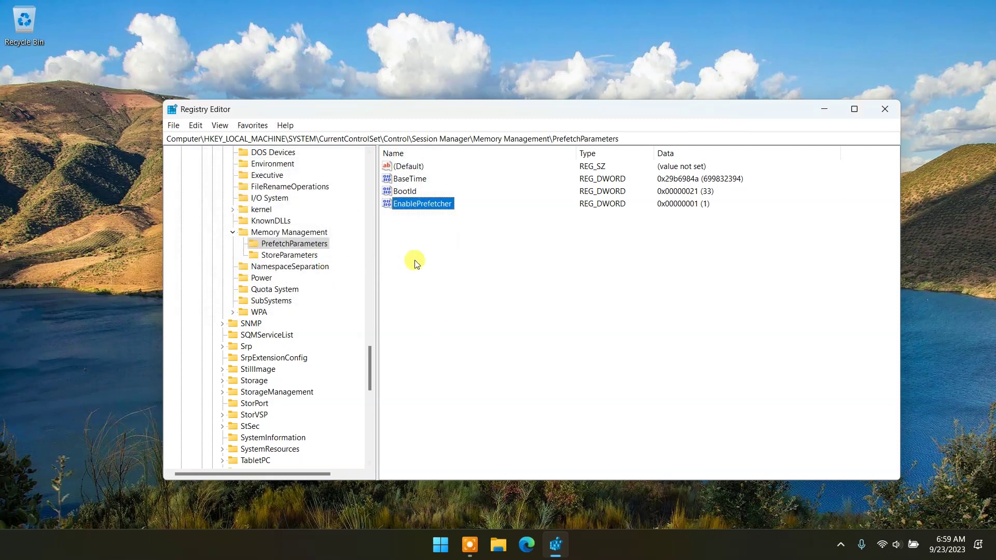
left_click(885, 110)
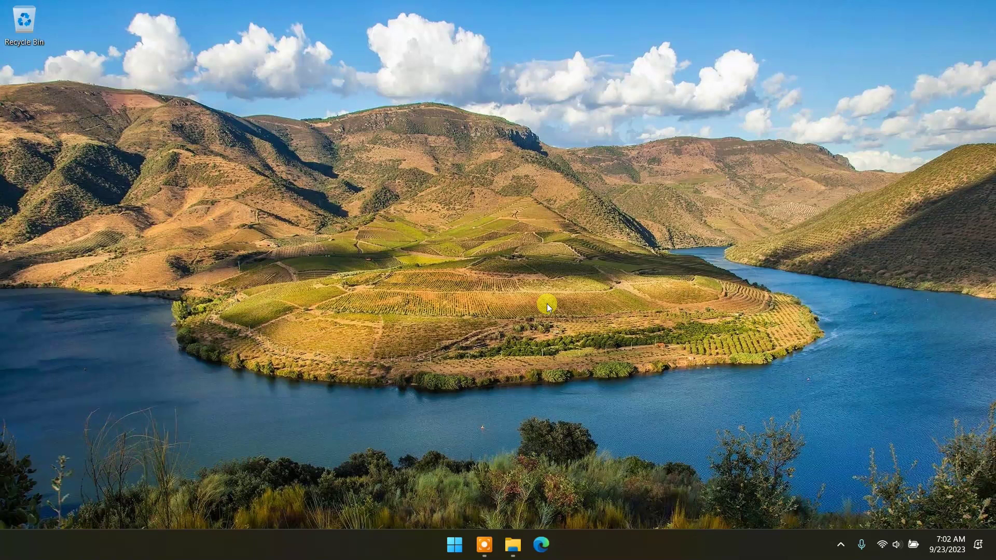
Reopen the Run dialog with Win+R and enter the regedit command.
key("super+r")
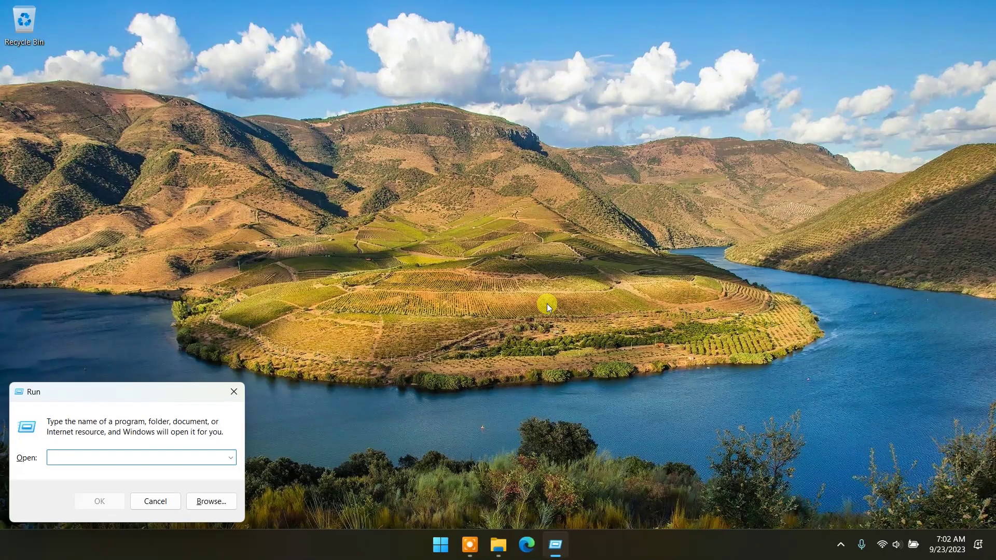
type("re")
type("regedit")
Relaunch Registry Editor and select HKEY_LOCAL_MACHINE > SYSTEM > CurrentControlSet > Control to list its values.
key("Return")
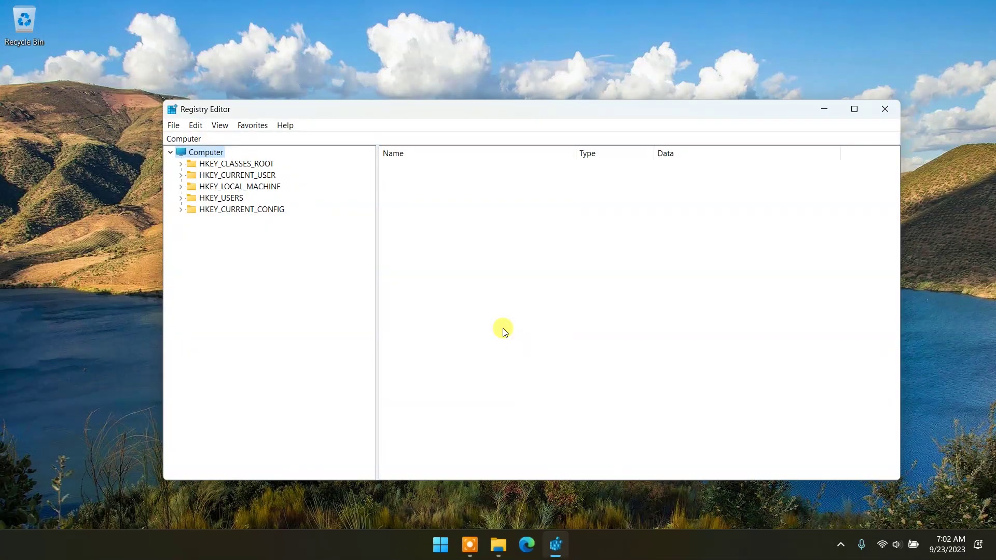
left_click(181, 187)
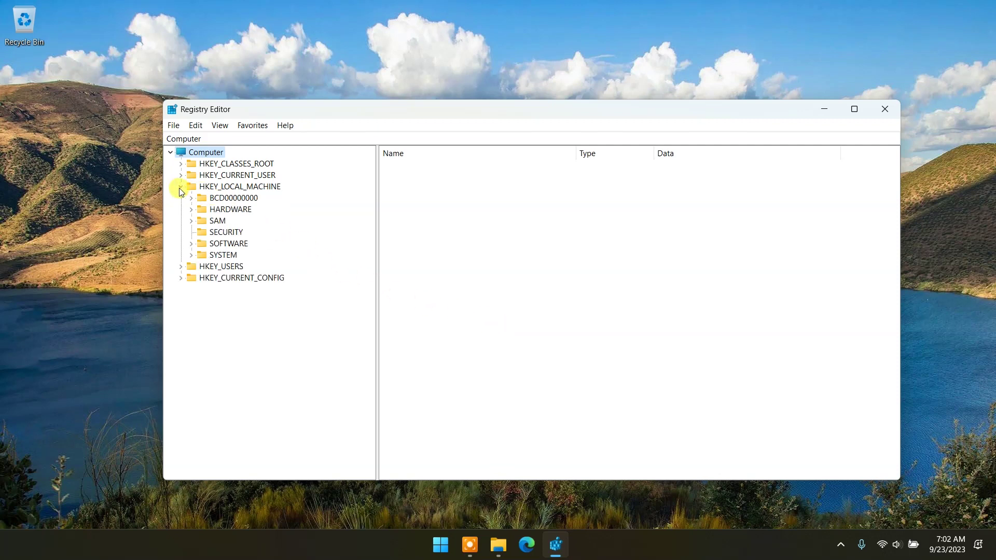
left_click(191, 254)
scroll(254, 262, "down", 1)
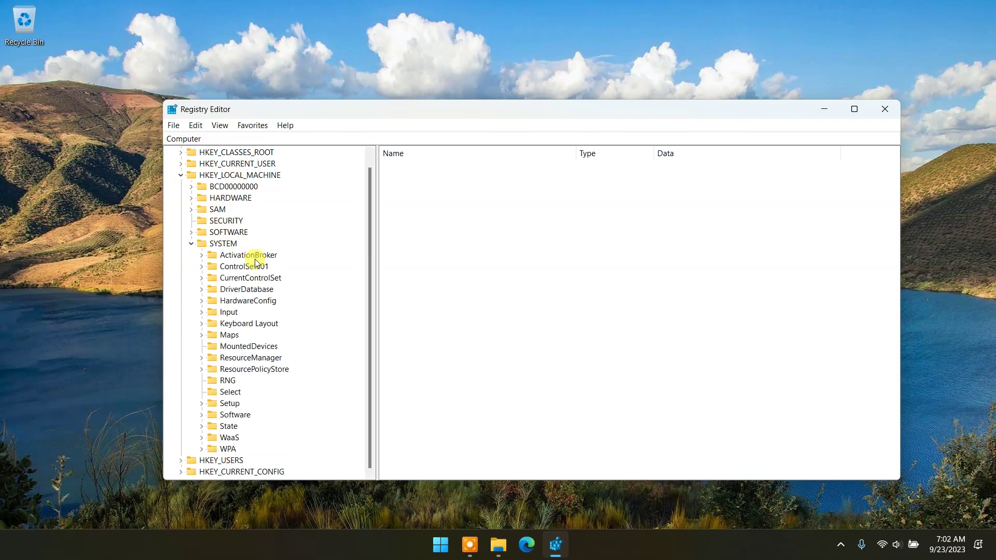
left_click(202, 278)
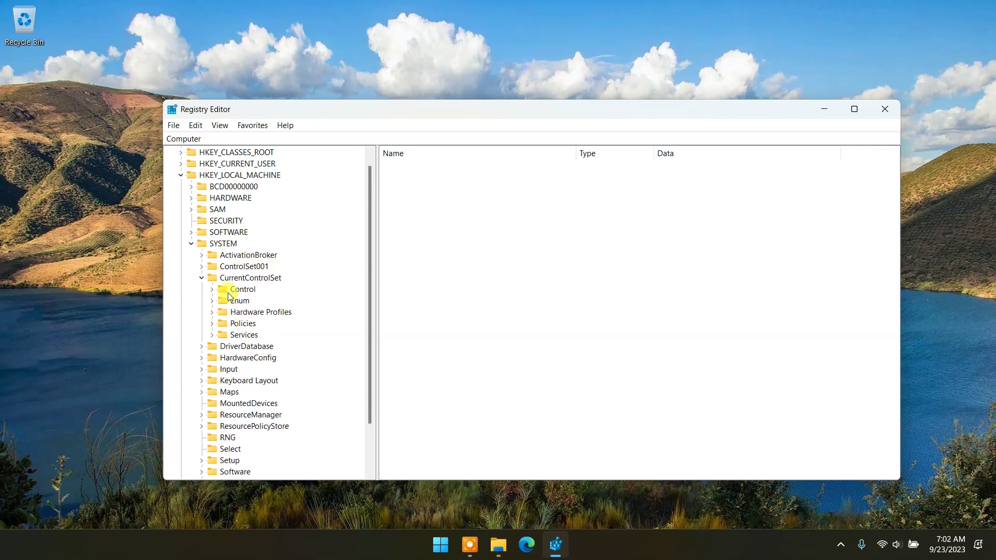
left_click(212, 290)
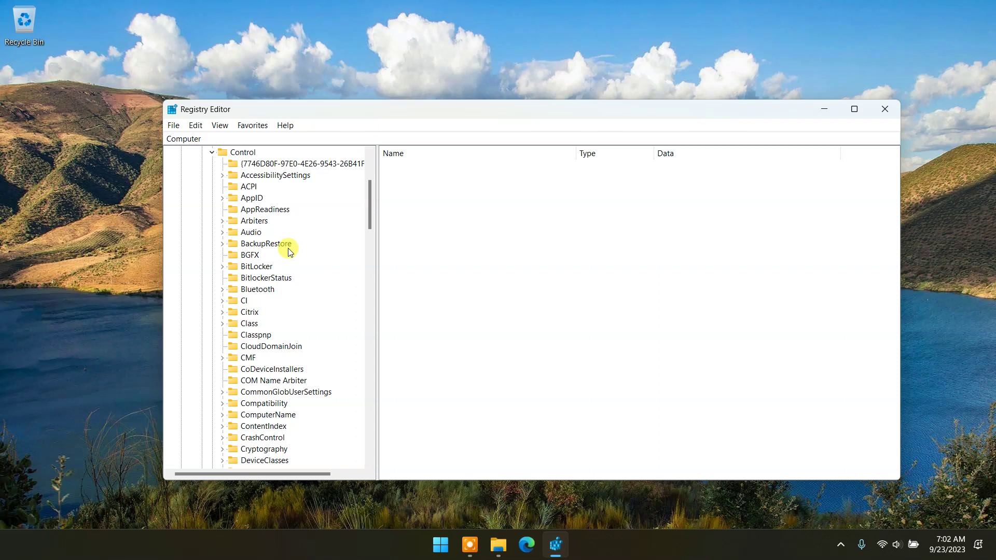
scroll(290, 251, "down", 5)
scroll(288, 250, "up", 3)
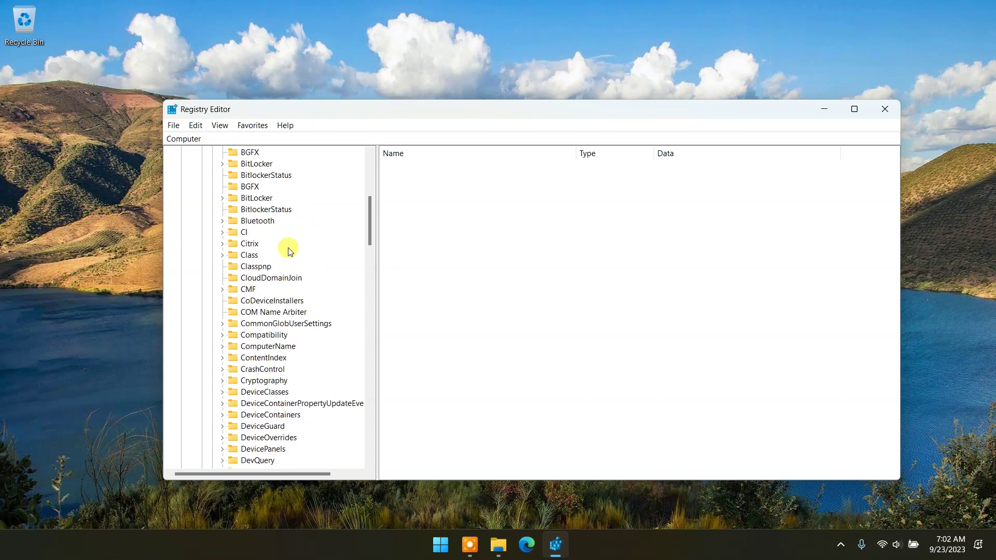
scroll(287, 249, "up", 3)
scroll(283, 272, "up", 4)
left_click(244, 302)
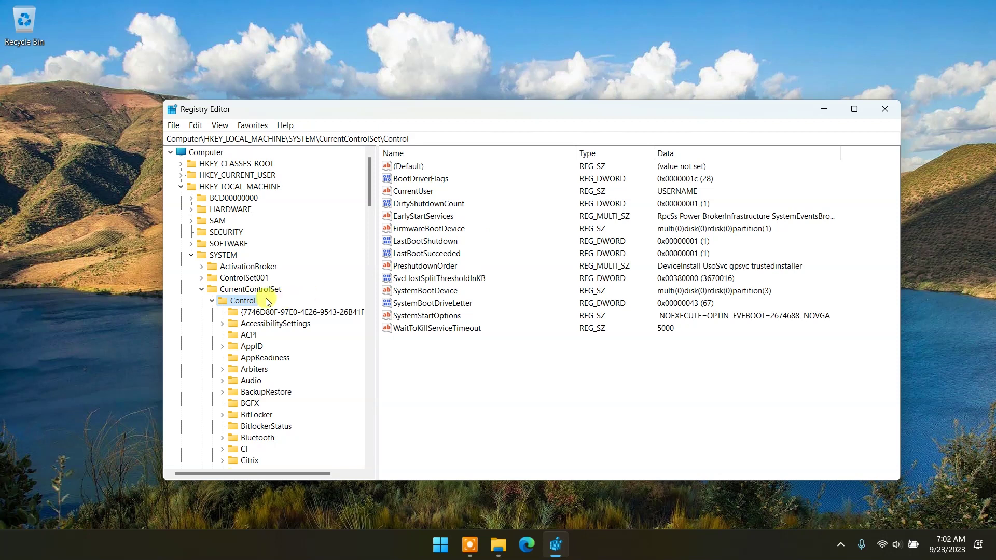
Edit WaitToKillServiceTimeout, replacing 5000 with 1000, and confirm.
left_click(473, 329)
double_click(456, 329)
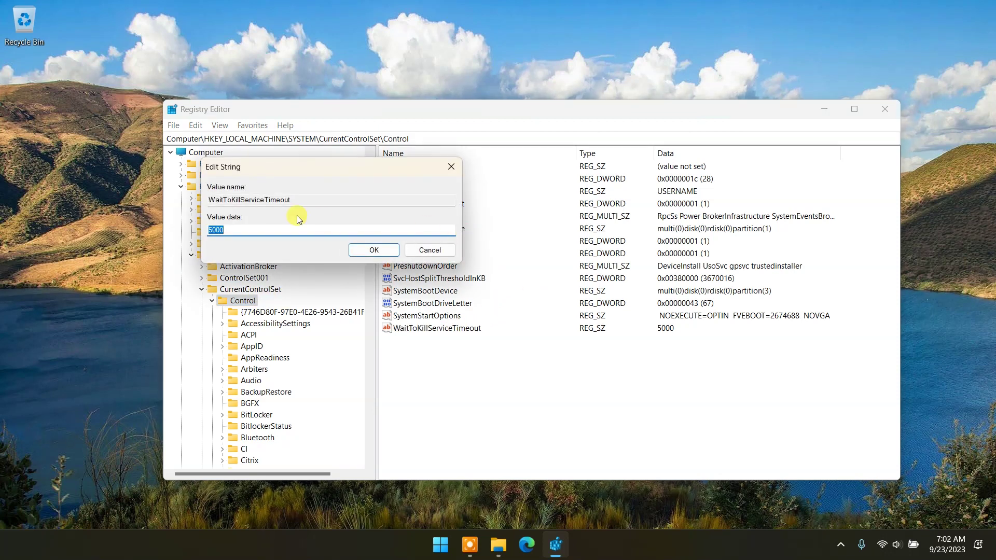
left_click(250, 229)
left_click_drag(237, 230, 183, 227)
type("1000")
left_click(371, 251)
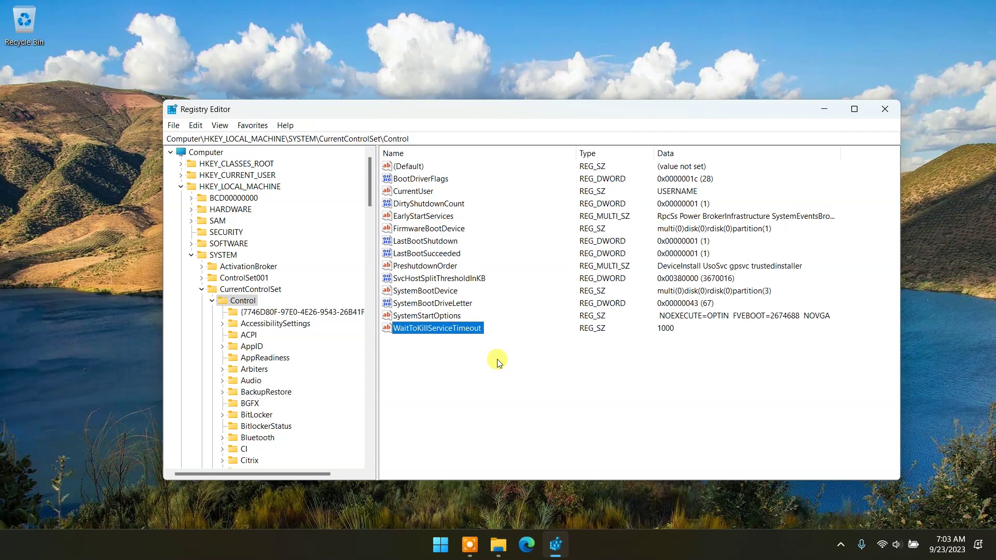
Close the Registry Editor window with its title-bar X.
left_click(887, 110)
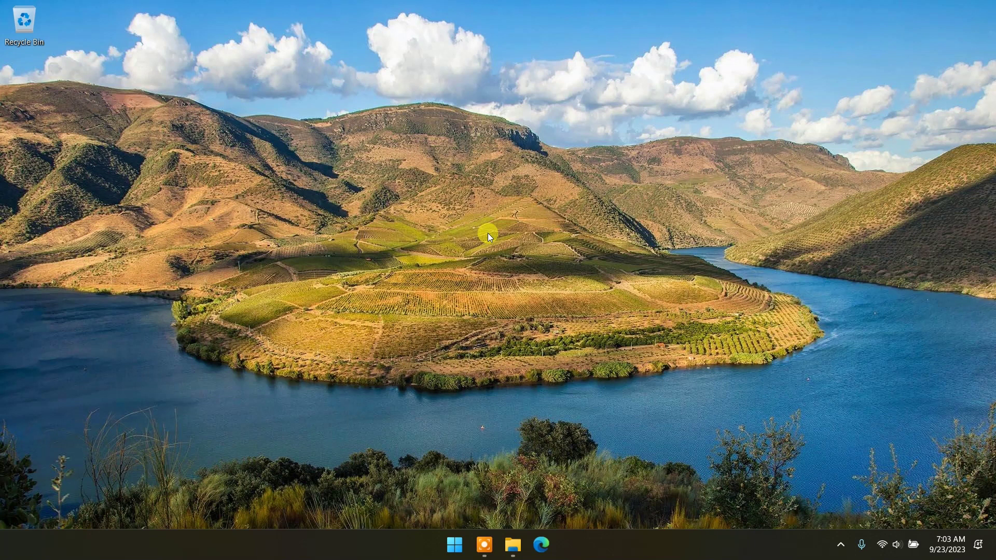